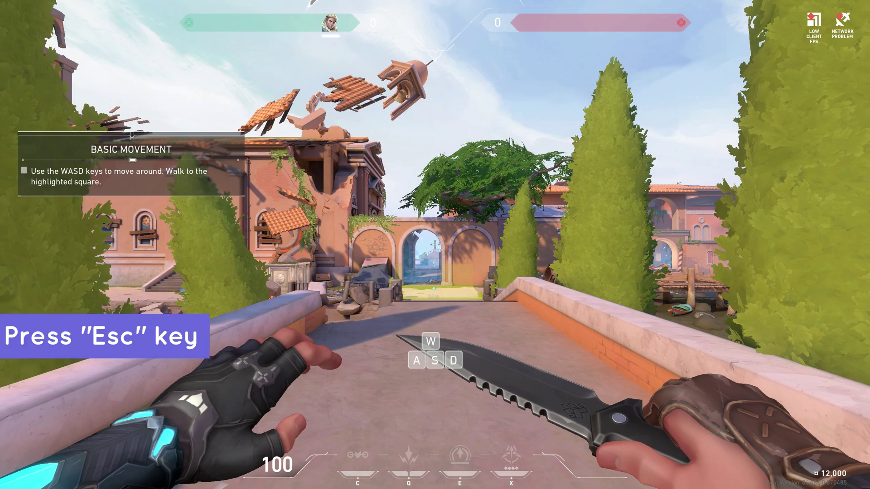
Step: In the game's video settings, set the display mode to Fullscreen and the resolution to 2,560 x 1,440 16:9 (165Hz)
key(Escape)
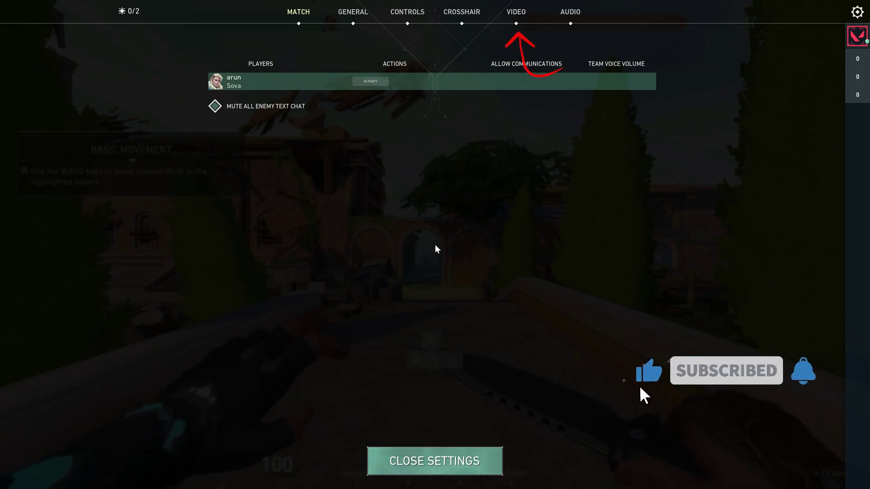
click(515, 13)
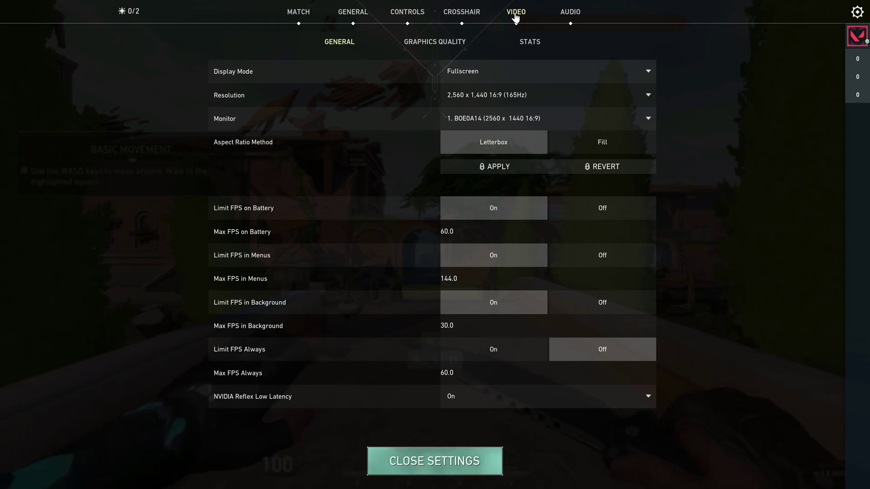
click(525, 66)
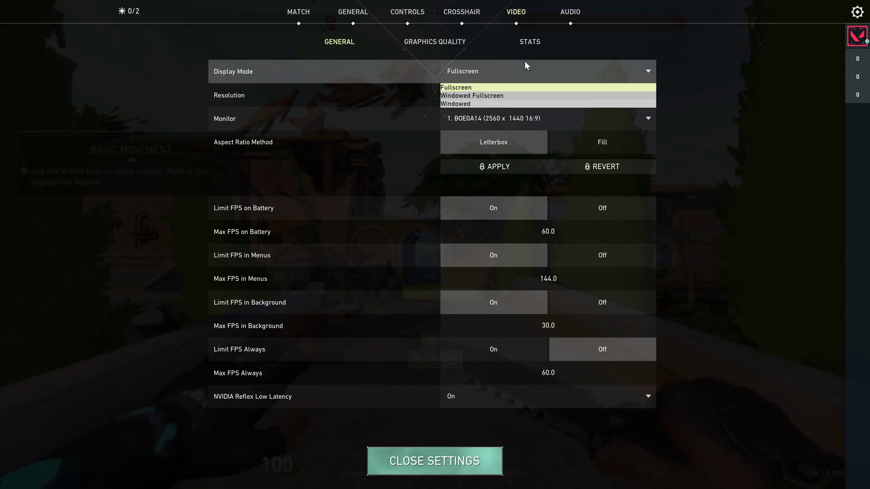
click(517, 87)
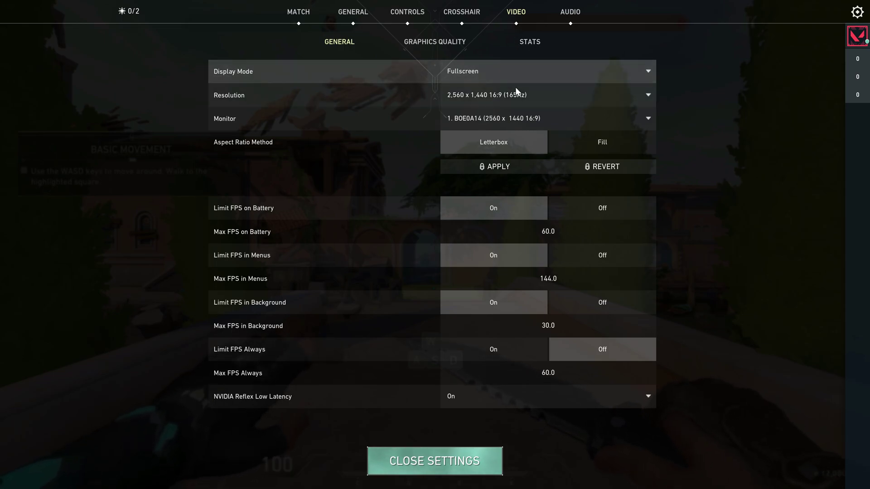
click(519, 96)
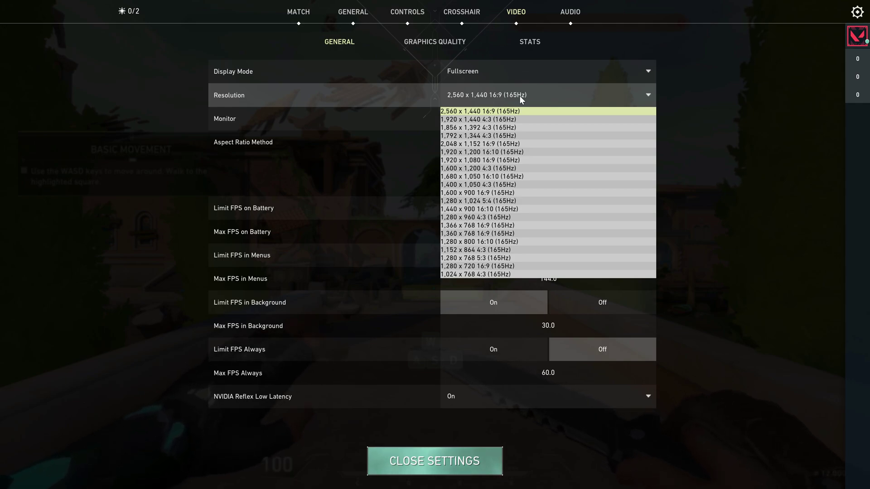
click(520, 111)
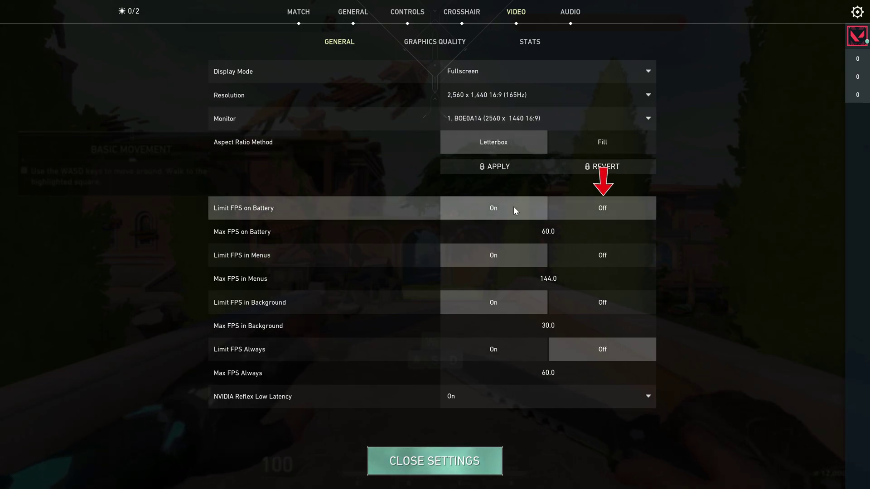
Step: Turn off the FPS limits on battery, in menus and in background, and set Max FPS Always to 143
click(597, 207)
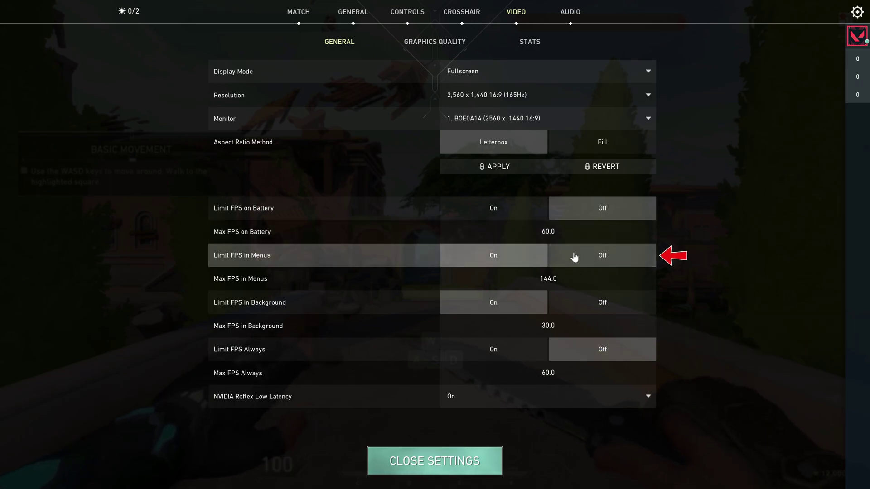
click(614, 253)
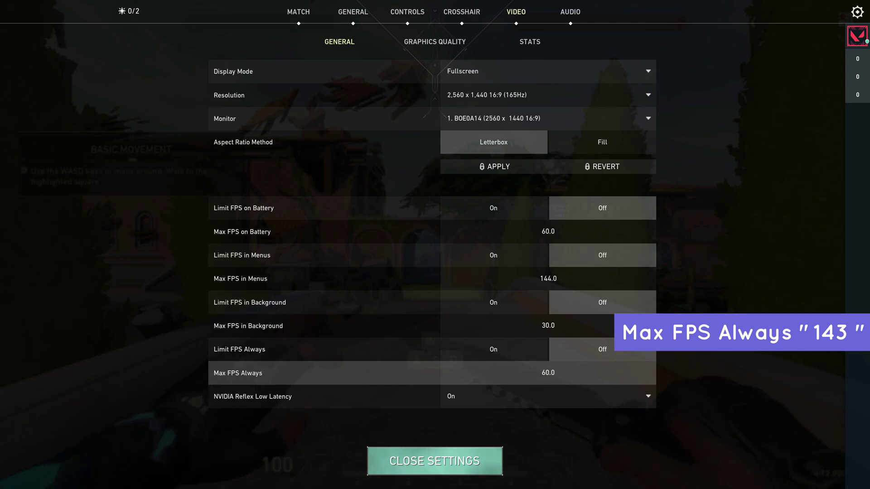
click(548, 373)
key(BackSpace)
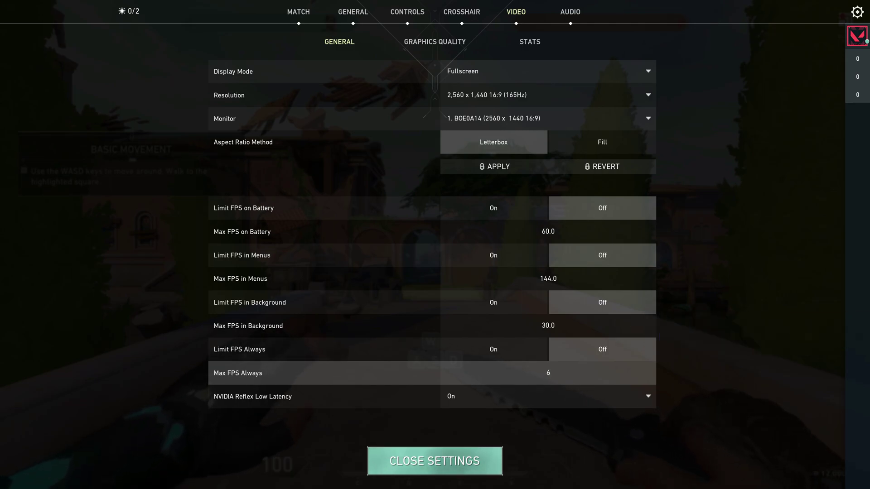
key(BackSpace)
text(143)
key(Return)
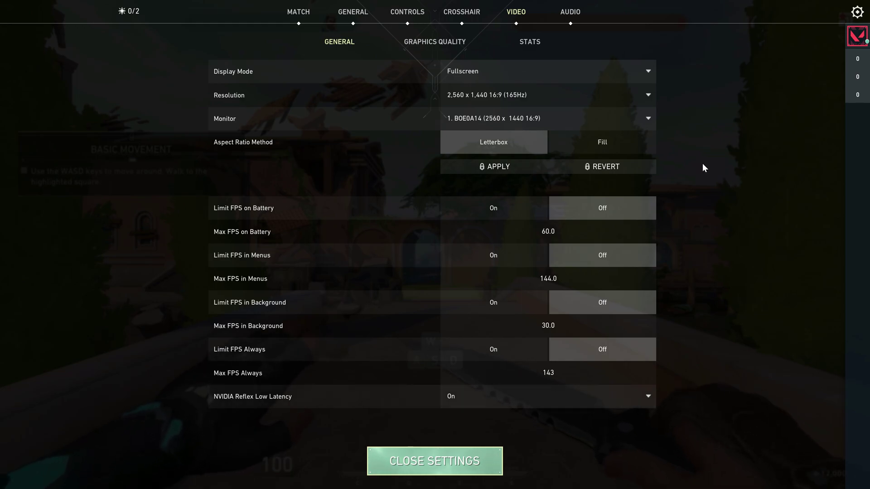
Step: Exit VALORANT to the desktop without signing out
click(857, 12)
click(446, 309)
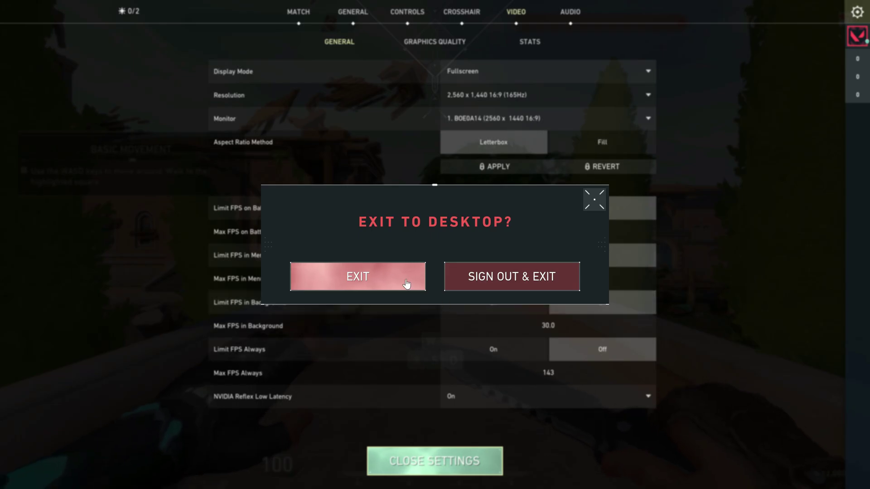
click(401, 275)
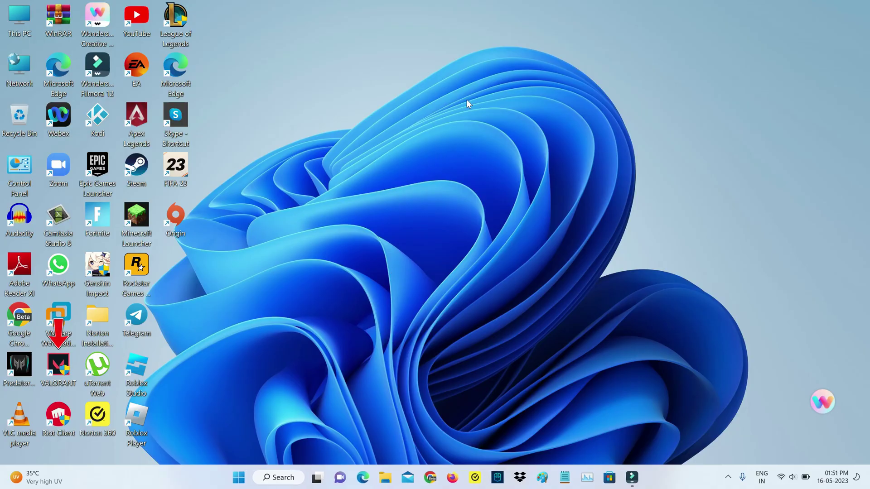
Step: In the VALORANT shortcut's compatibility properties, turn off compatibility mode and running as administrator, and enable Disable fullscreen optimizations
right_click(65, 369)
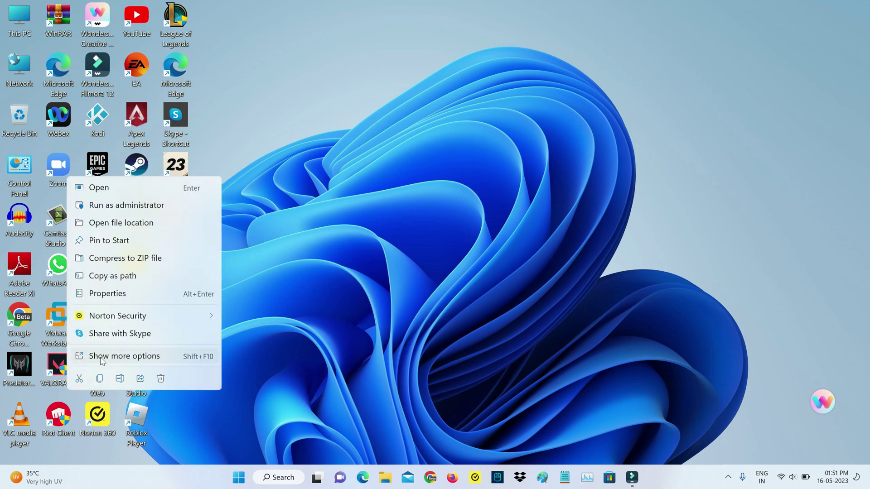
click(102, 357)
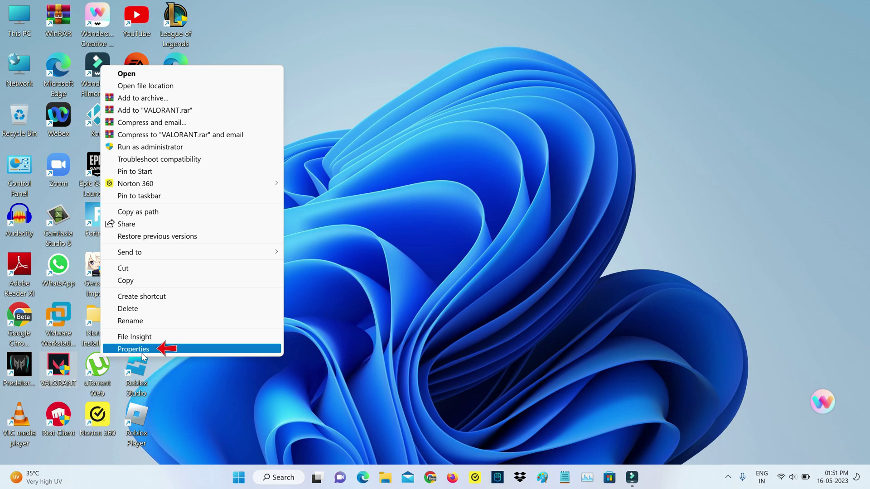
click(136, 350)
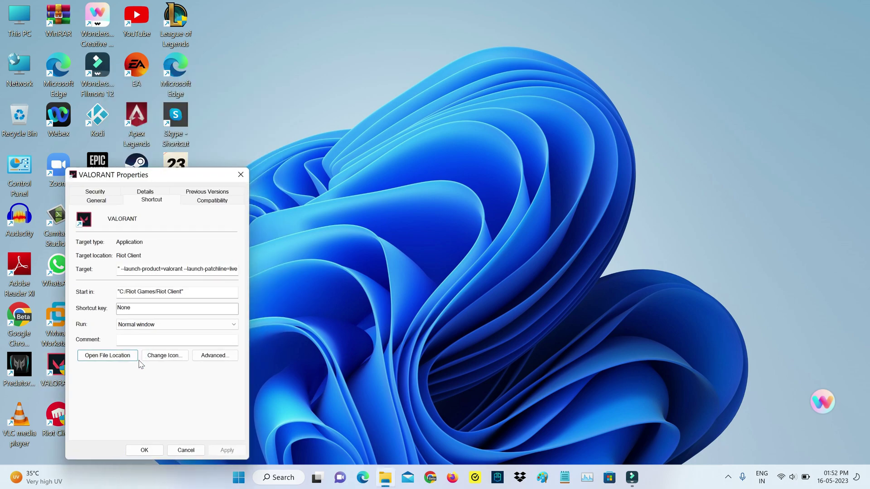
click(213, 203)
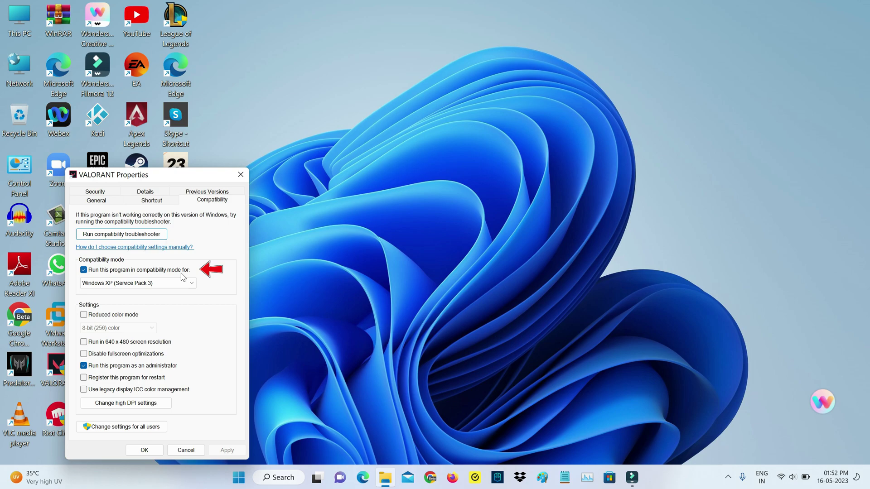
click(182, 271)
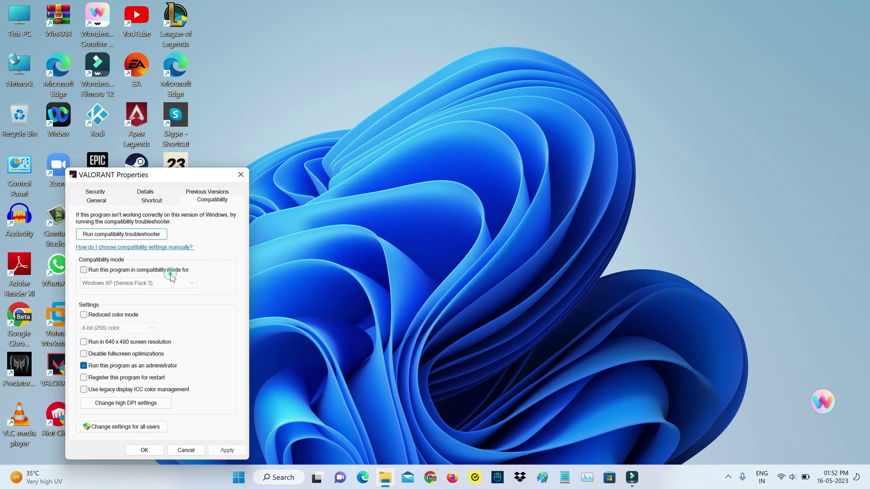
click(166, 366)
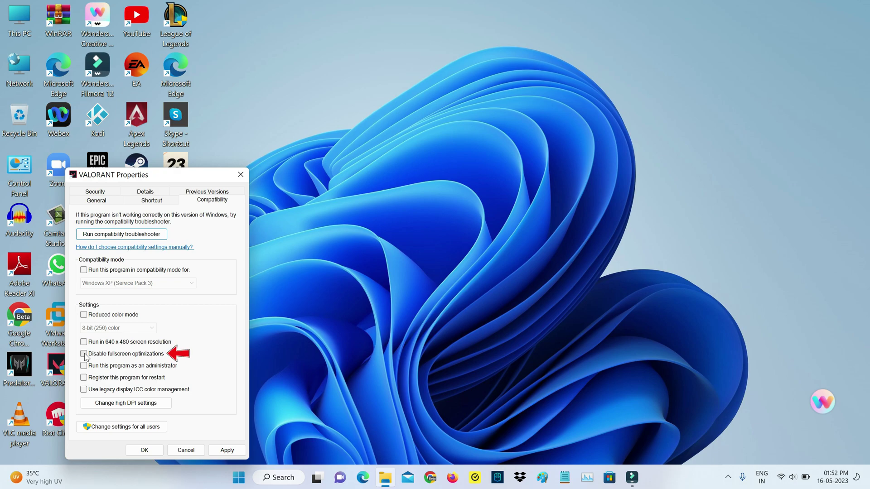
click(84, 355)
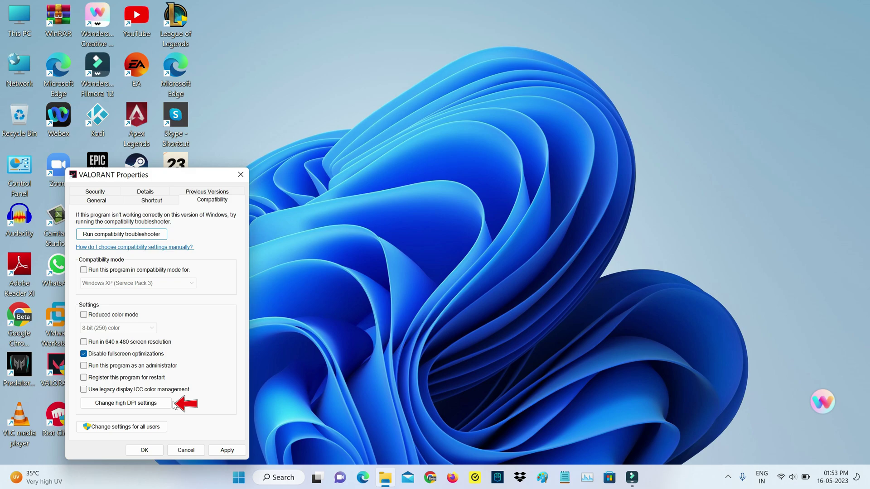
Step: Override the high DPI scaling behavior with scaling performed by Application, then apply and close the shortcut's properties
click(154, 403)
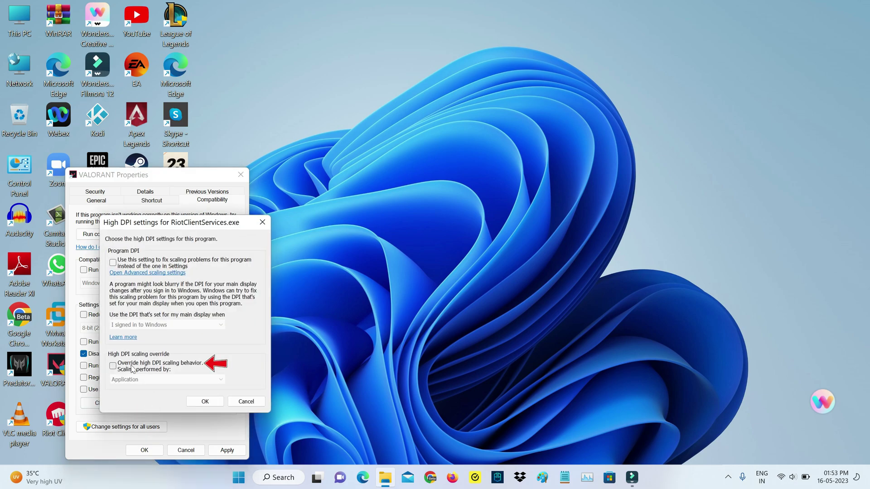
click(132, 369)
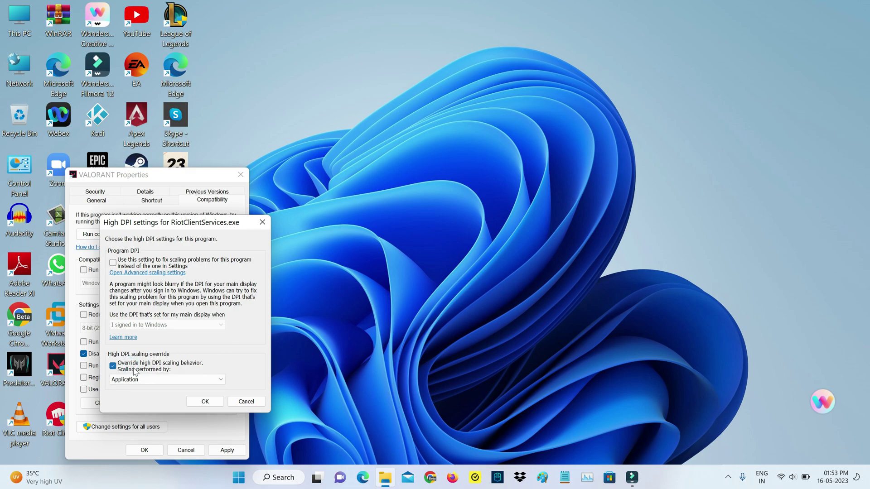
click(150, 380)
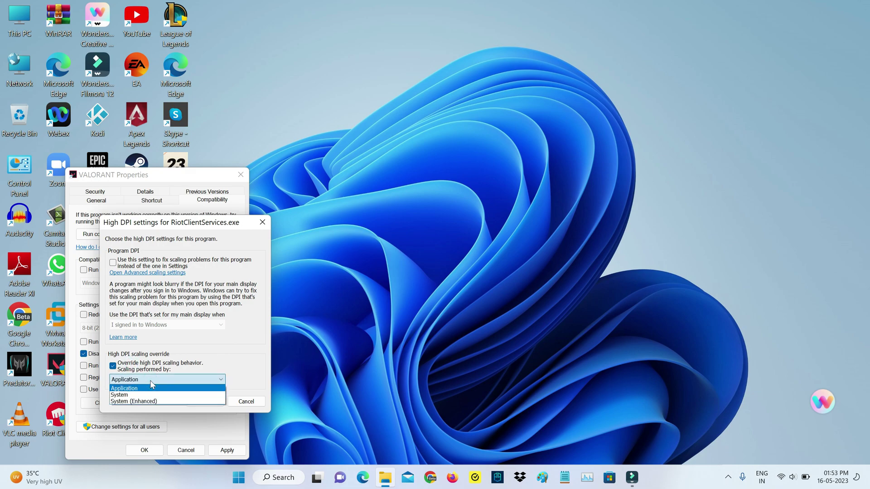
click(151, 388)
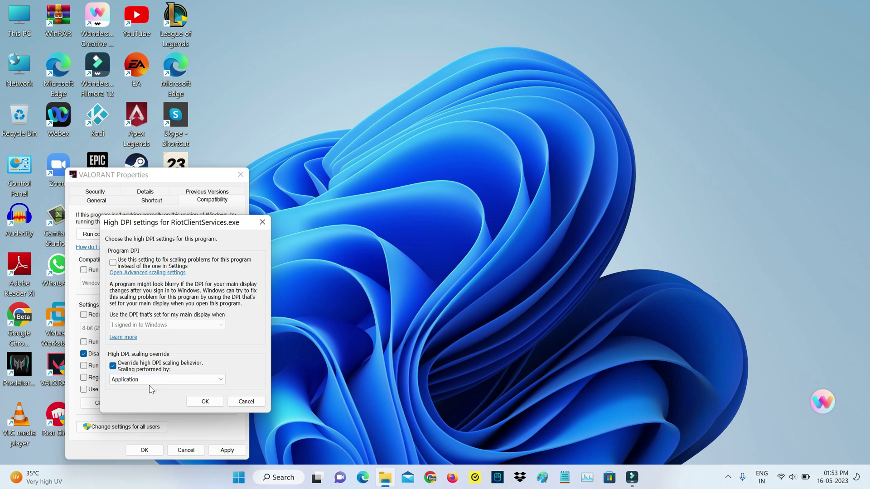
click(204, 401)
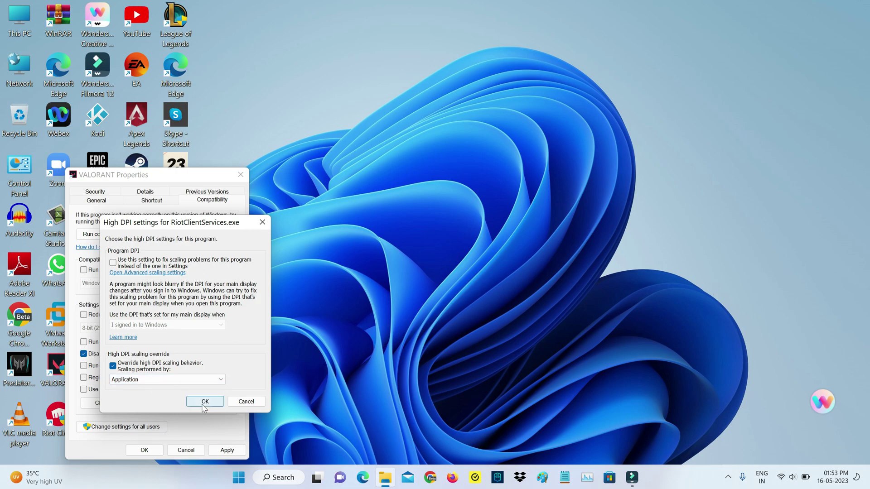
click(225, 450)
click(153, 453)
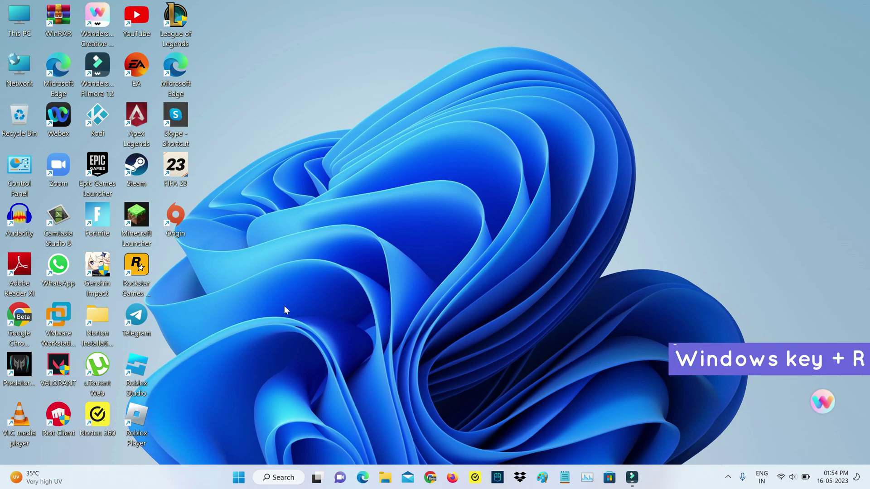
Step: Open the Saved folder inside the VALORANT folder under %localappdata%
key(super+r)
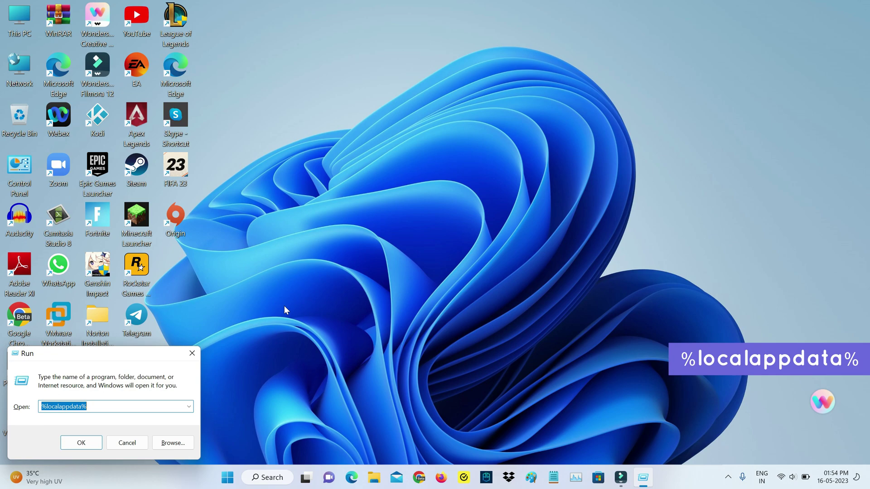
key(Return)
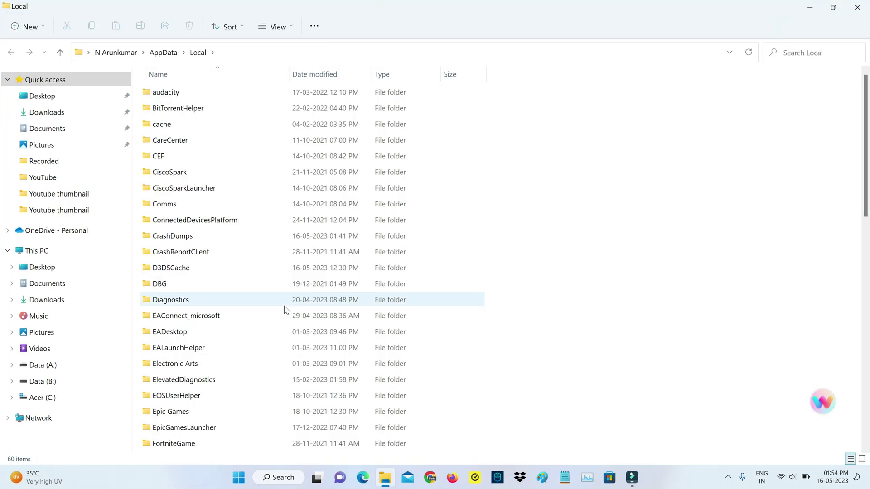
key(v)
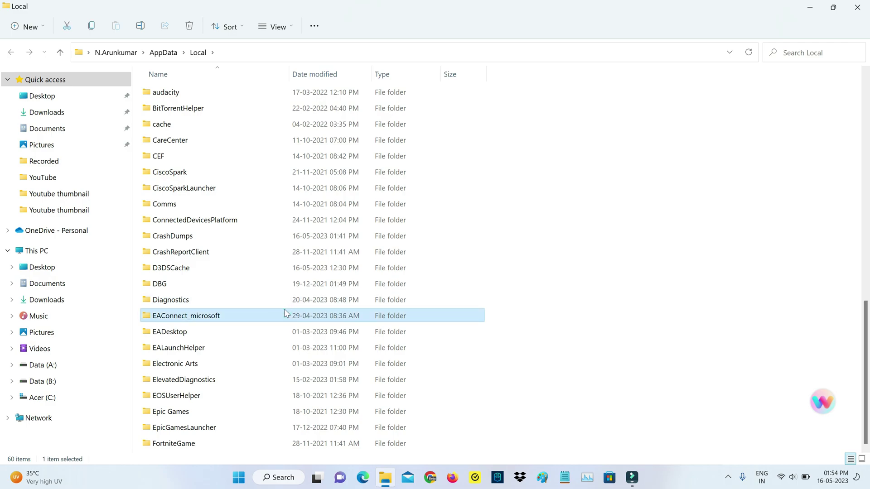
key(Return)
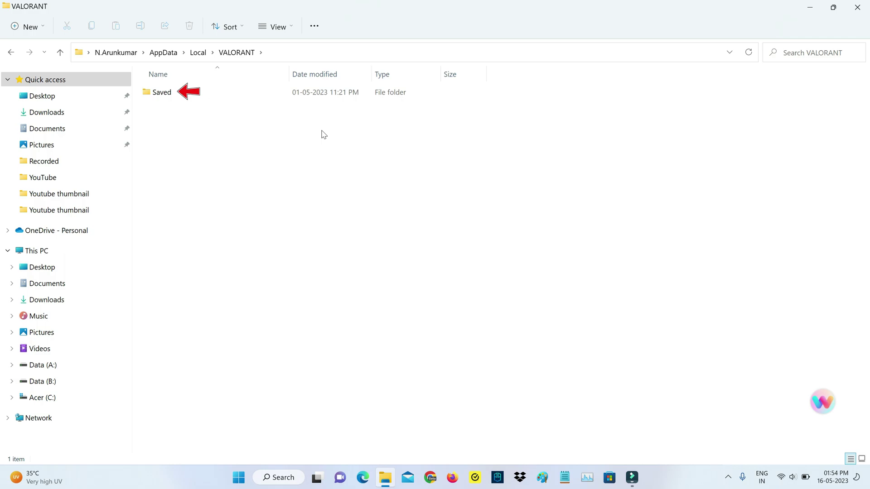
click(305, 95)
double_click(305, 96)
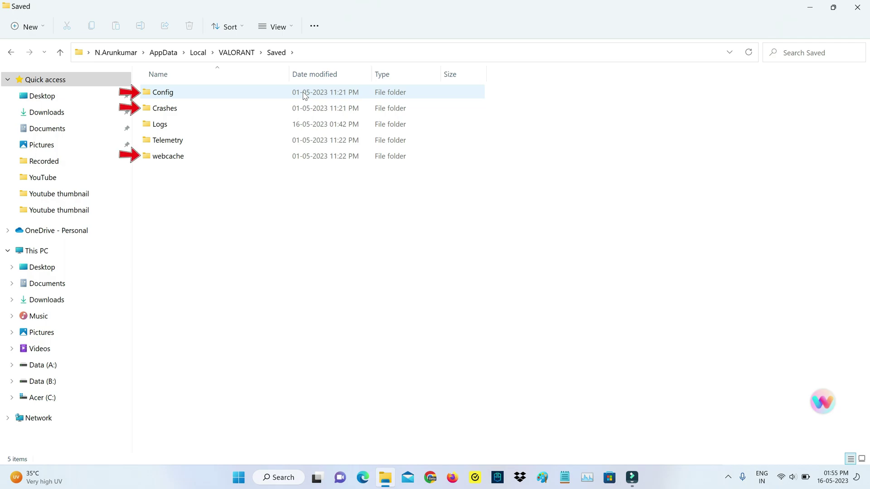
Step: Delete the Config, Crashes and webcache folders from VALORANT's Saved folder and close the window
click(305, 96)
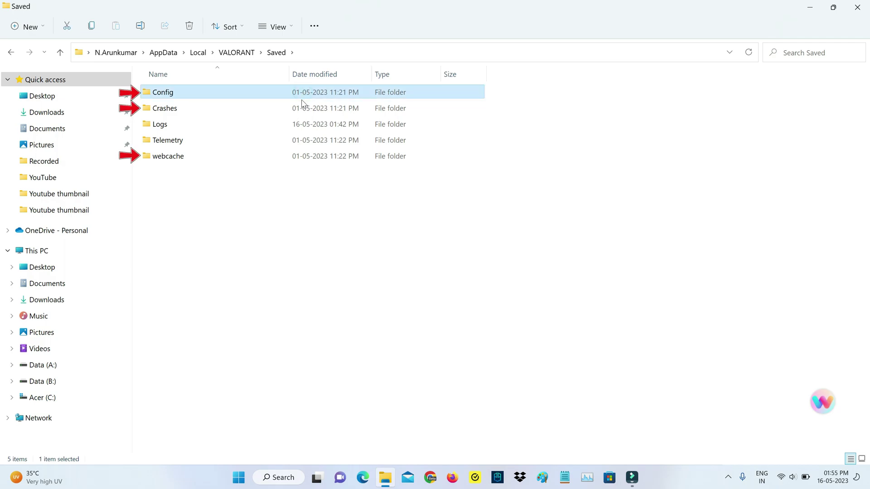
ctrl+click(302, 108)
ctrl+click(293, 156)
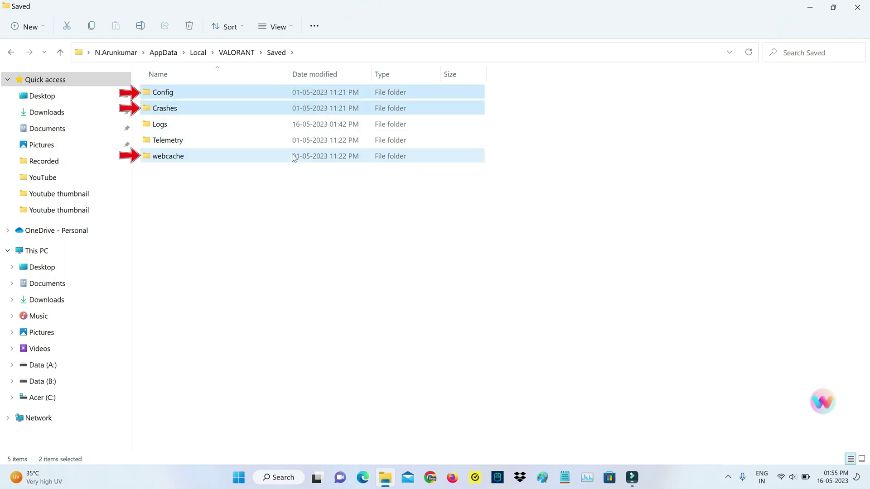
key(Delete)
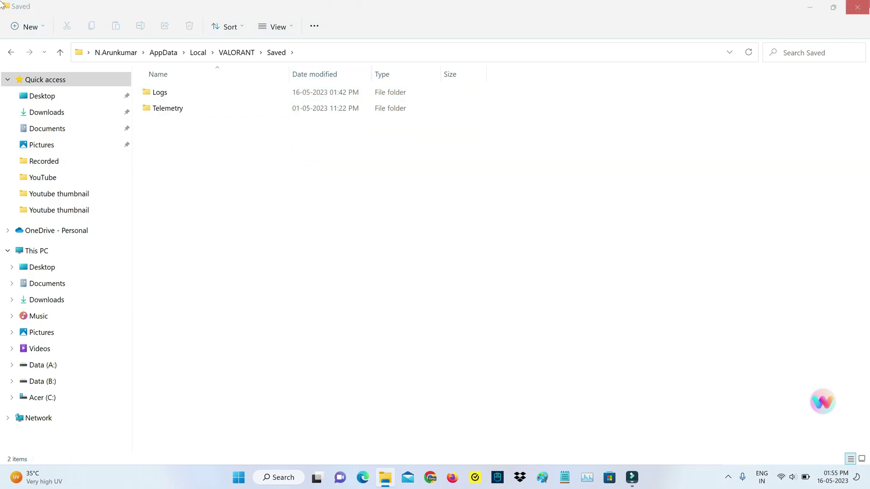
click(857, 7)
Step: Restart the computer from the Shut Down Windows dialog
key(alt+F4)
key(Down)
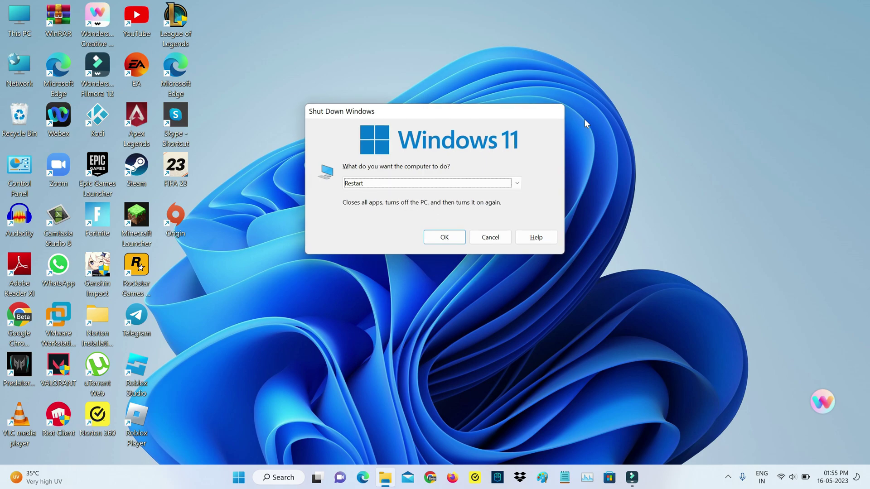
key(Return)
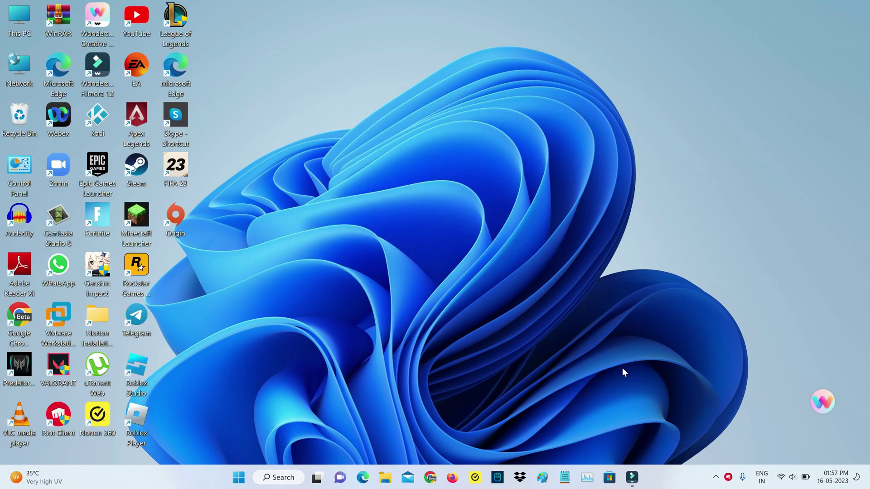